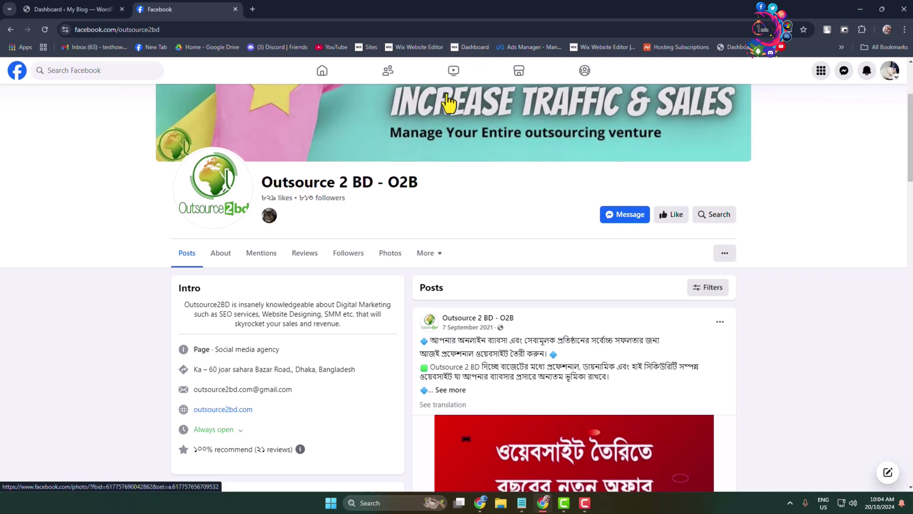
# Step: Switch from the Facebook page back to the 'Dashboard ‹ My Blog' WordPress tab
pyautogui.click(67, 9)
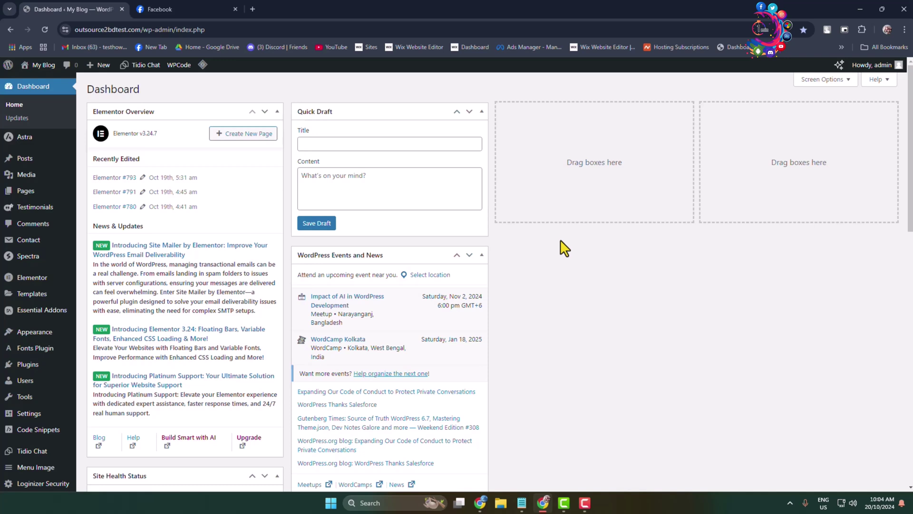
# Step: Search plugins for 'easy social like box', then install and activate Easy Social Like Box
pyautogui.moveTo(38, 367)
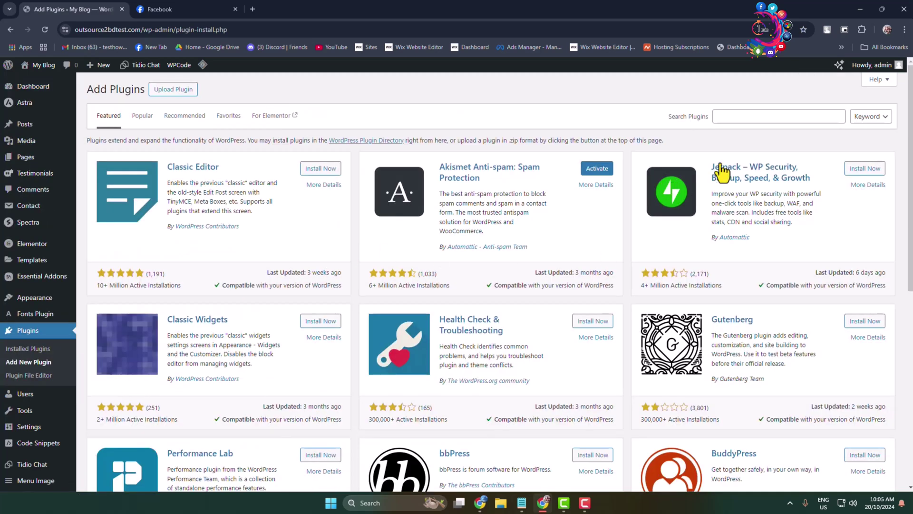
pyautogui.click(733, 119)
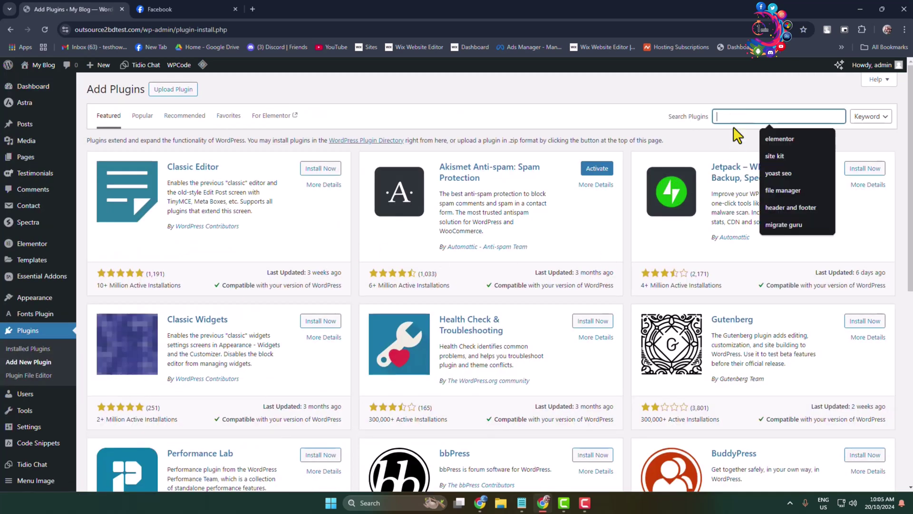
pyautogui.write('easy social like')
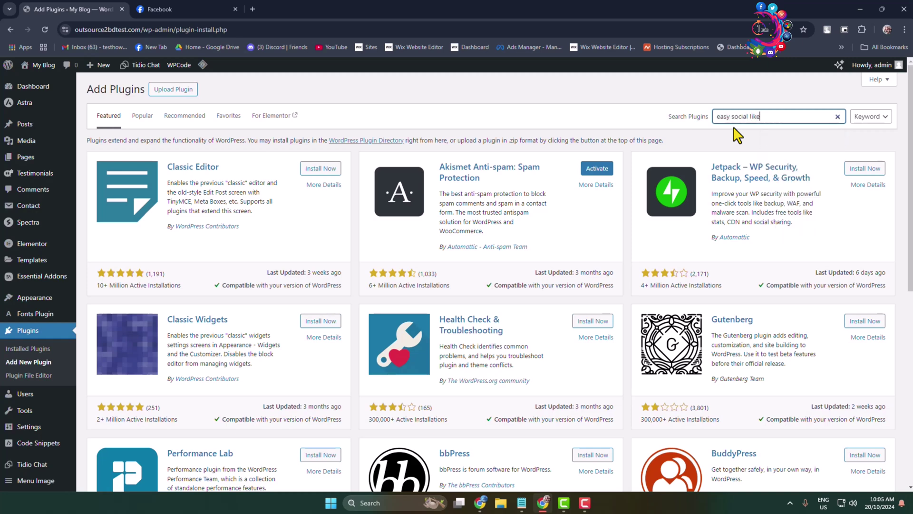
pyautogui.write(' box')
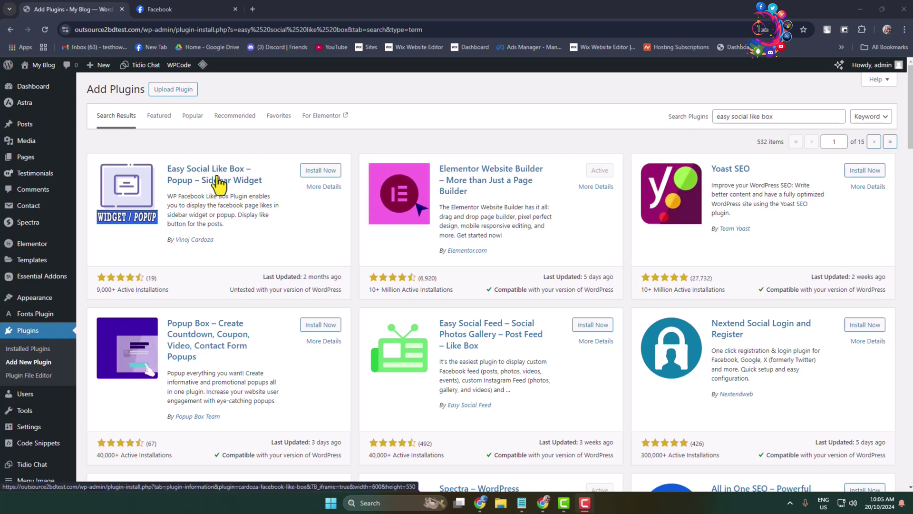
pyautogui.click(326, 170)
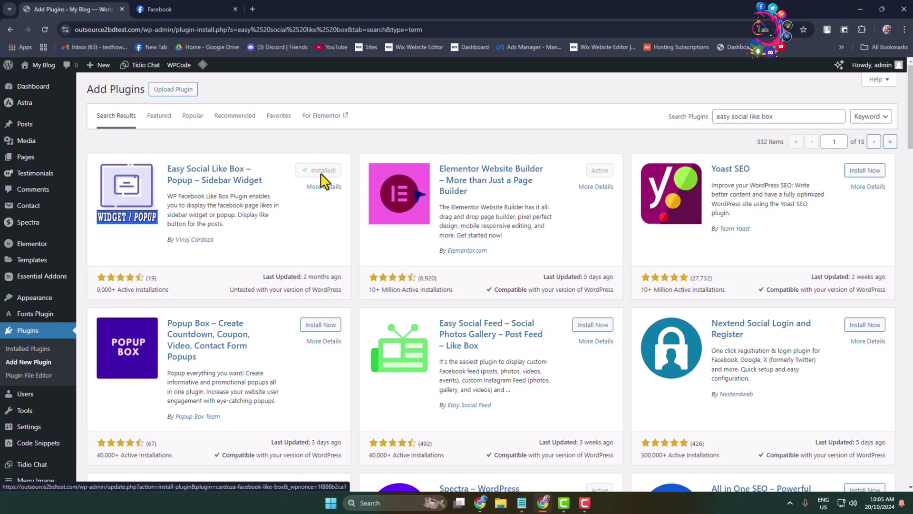
pyautogui.click(324, 171)
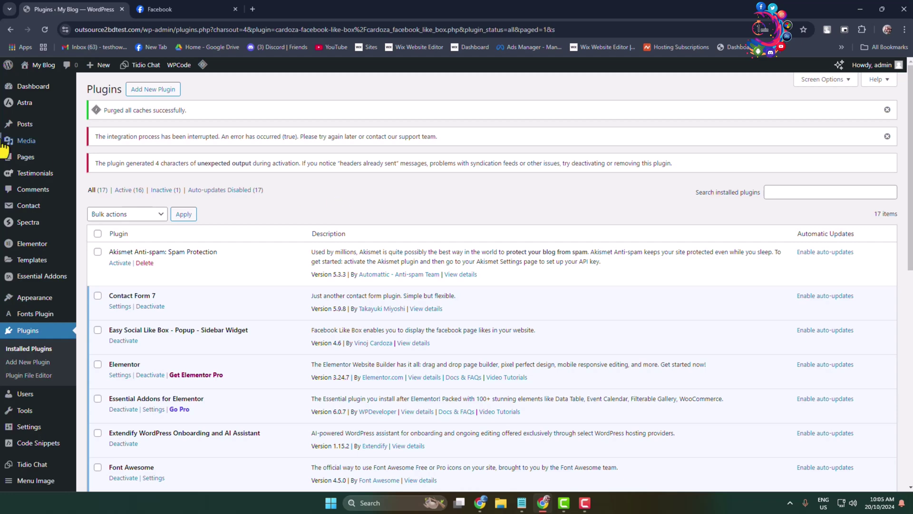
# Step: Open Settings > FB Like Box and select the existing Facebook Page URL value
pyautogui.scroll(-2, 10, 143)
pyautogui.moveTo(29, 447)
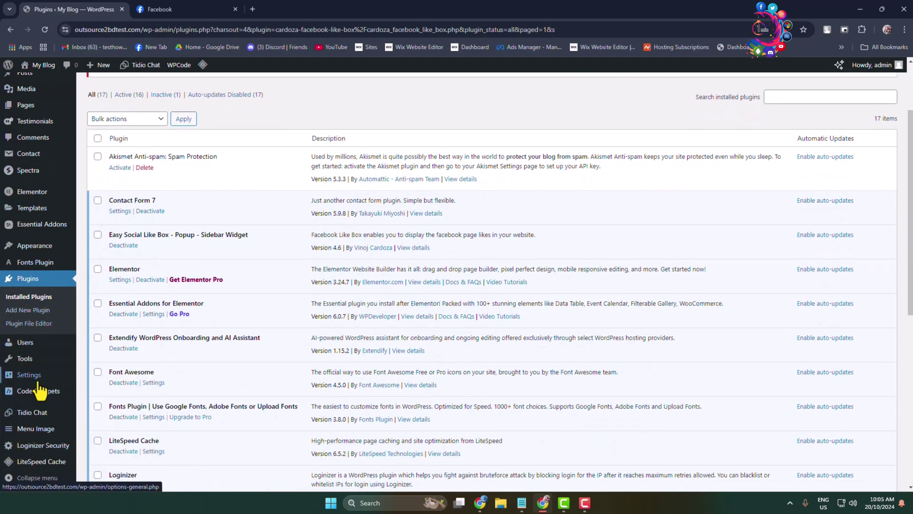
pyautogui.moveTo(34, 375)
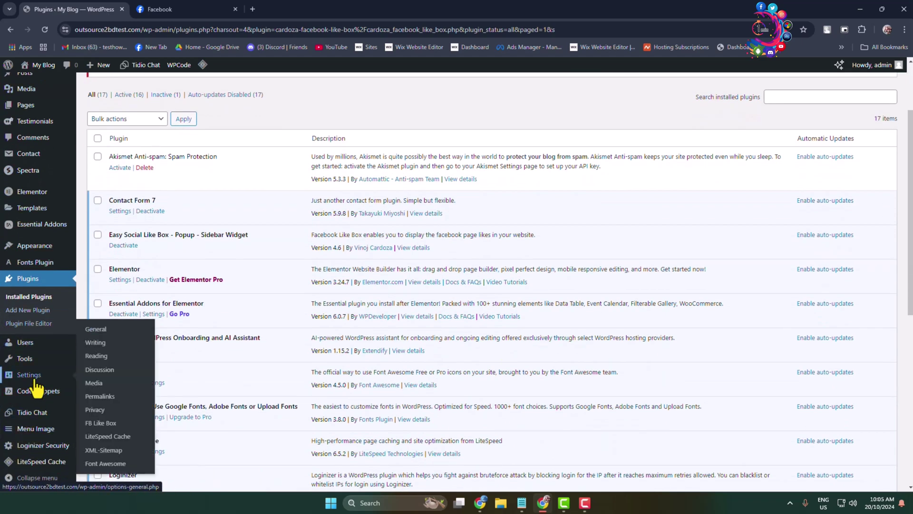
pyautogui.click(101, 423)
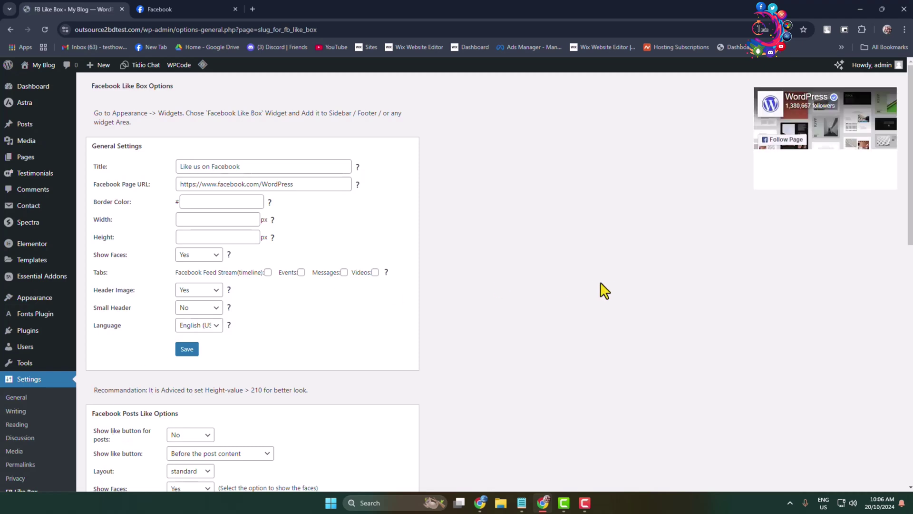
pyautogui.click(218, 169)
pyautogui.moveTo(229, 172); pyautogui.dragTo(179, 171)
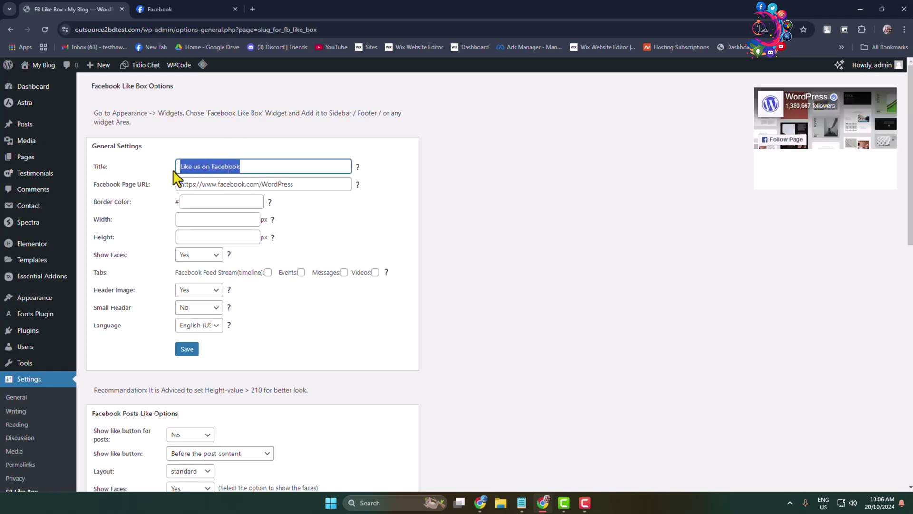
pyautogui.click(519, 228)
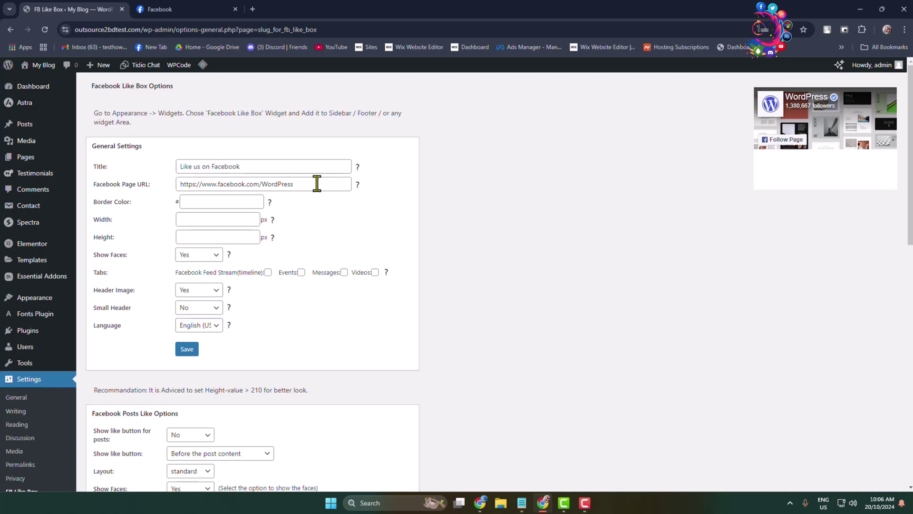
pyautogui.moveTo(314, 186); pyautogui.dragTo(180, 184)
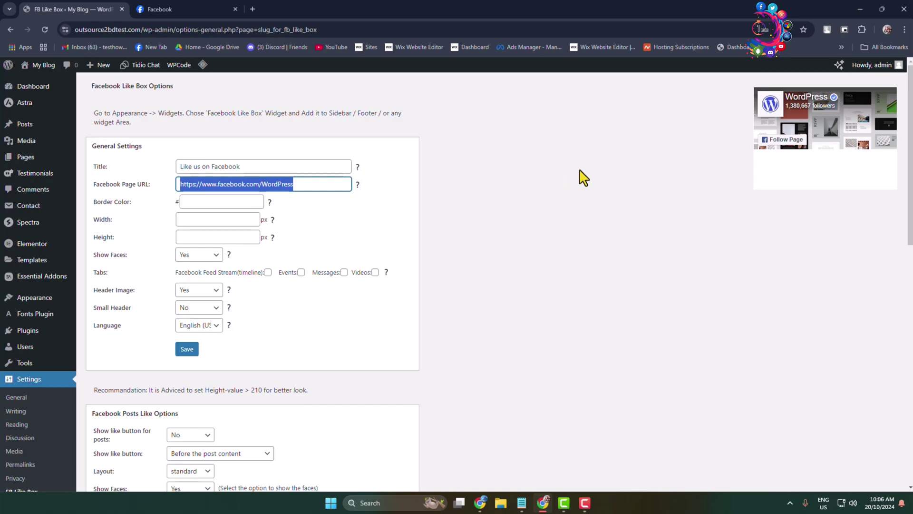
# Step: Copy the Outsource 2 BD Facebook page's web address from the Facebook tab
pyautogui.click(160, 9)
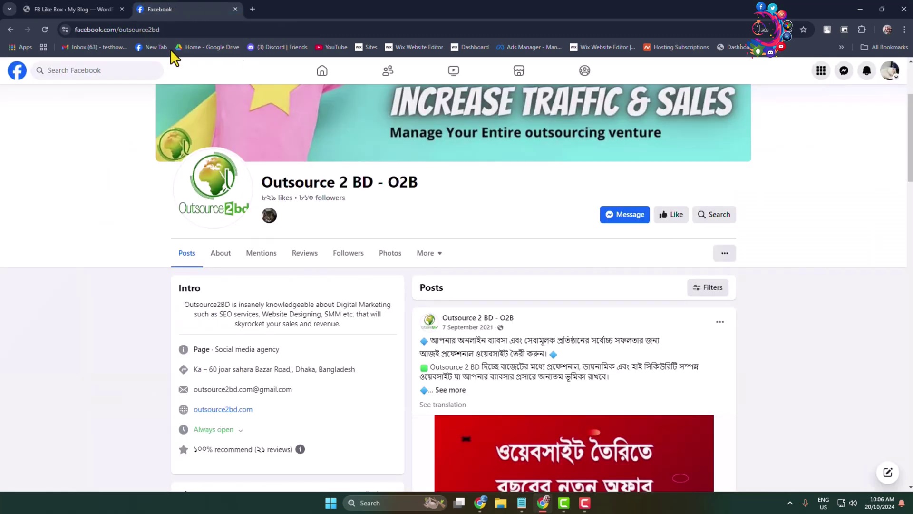
pyautogui.click(153, 31)
pyautogui.rightClick(153, 30)
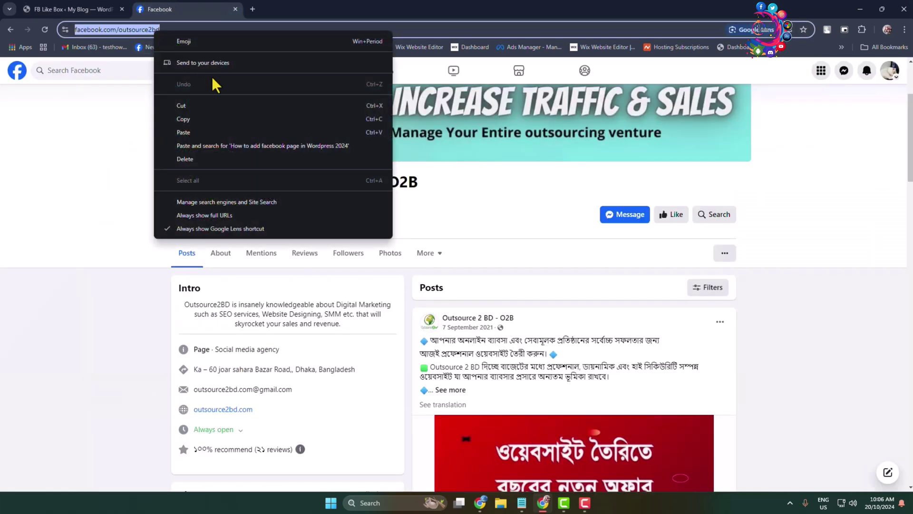
pyautogui.click(207, 119)
pyautogui.click(101, 9)
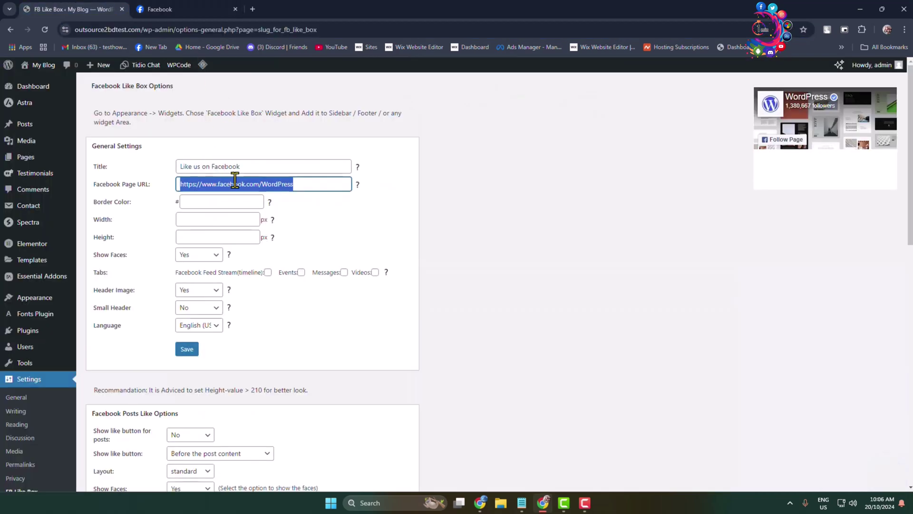
pyautogui.hotkey('ctrl', 'v')
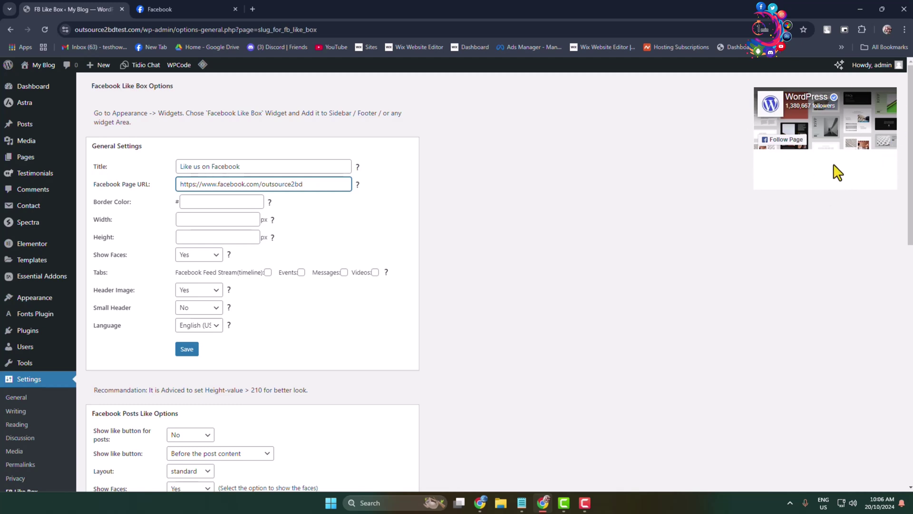
pyautogui.click(208, 205)
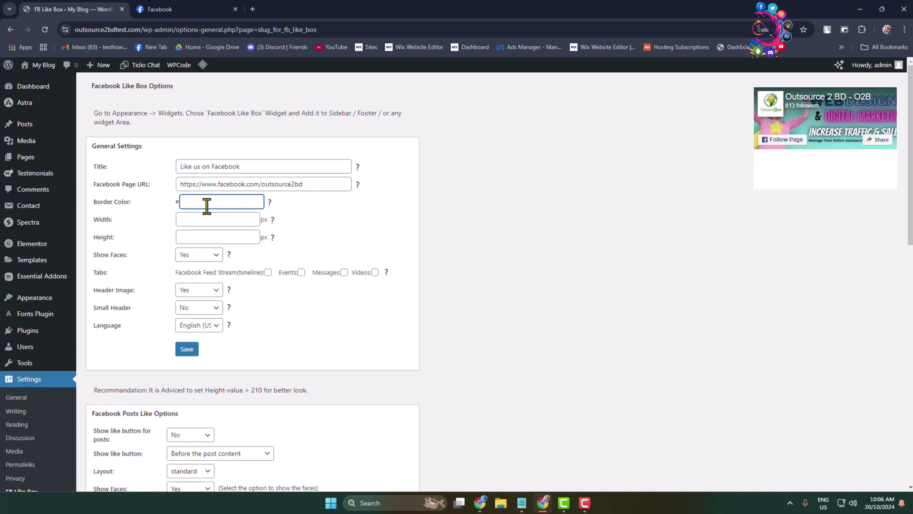
pyautogui.click(209, 223)
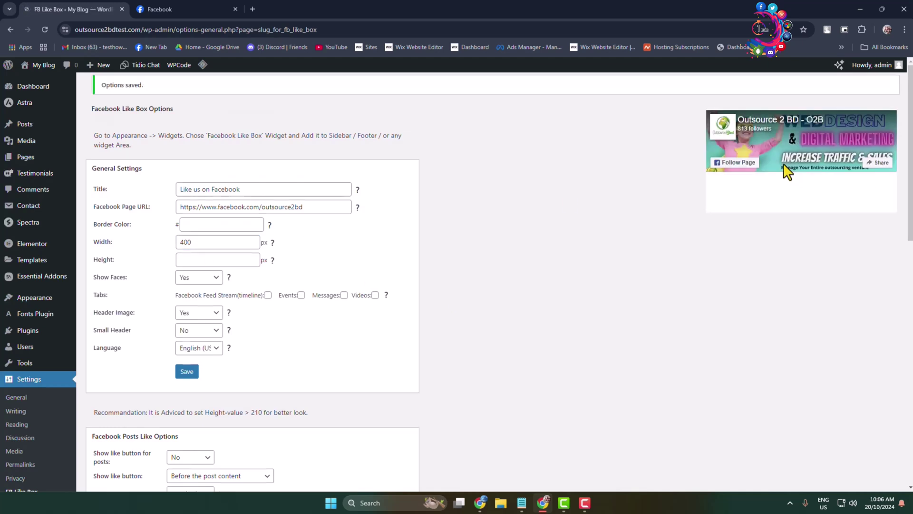
pyautogui.moveTo(208, 241); pyautogui.dragTo(108, 245)
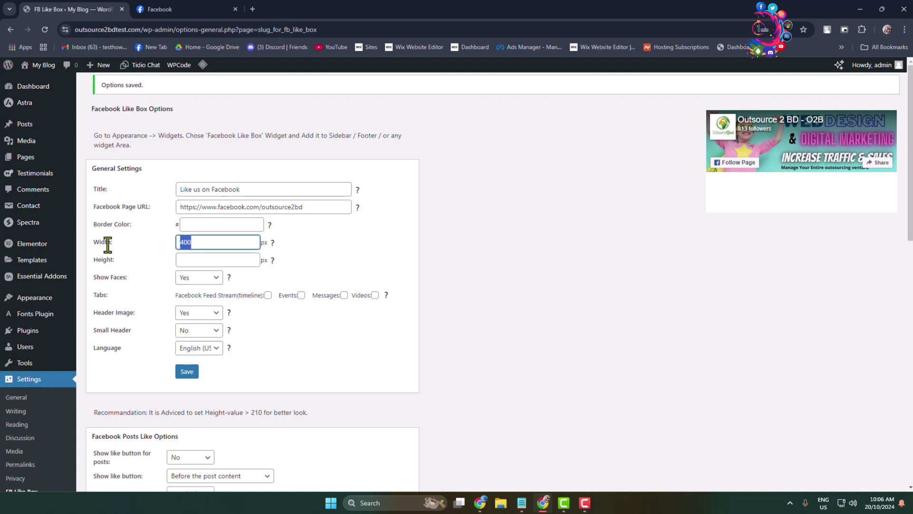
pyautogui.press('BackSpace')
# Step: Keep Show Faces at Yes and tick the Feed Stream, Events and Messages tabs
pyautogui.click(617, 308)
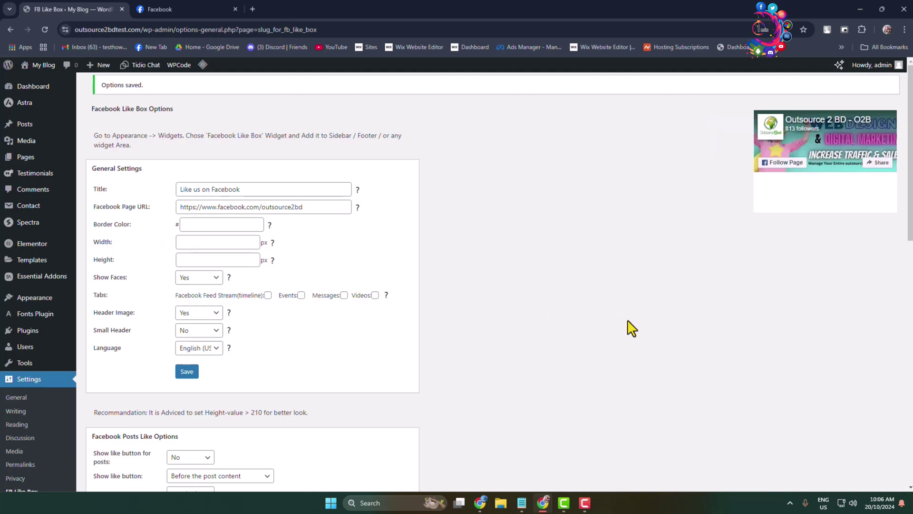
pyautogui.click(192, 281)
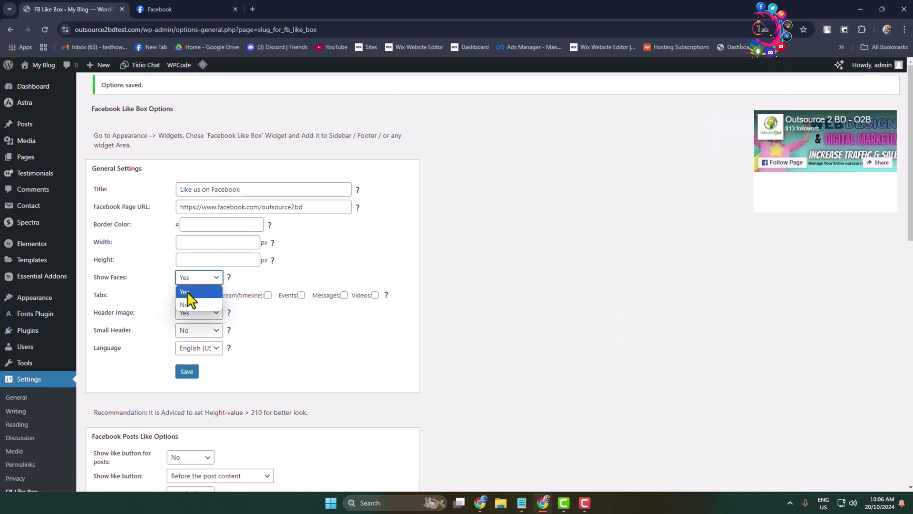
pyautogui.click(188, 293)
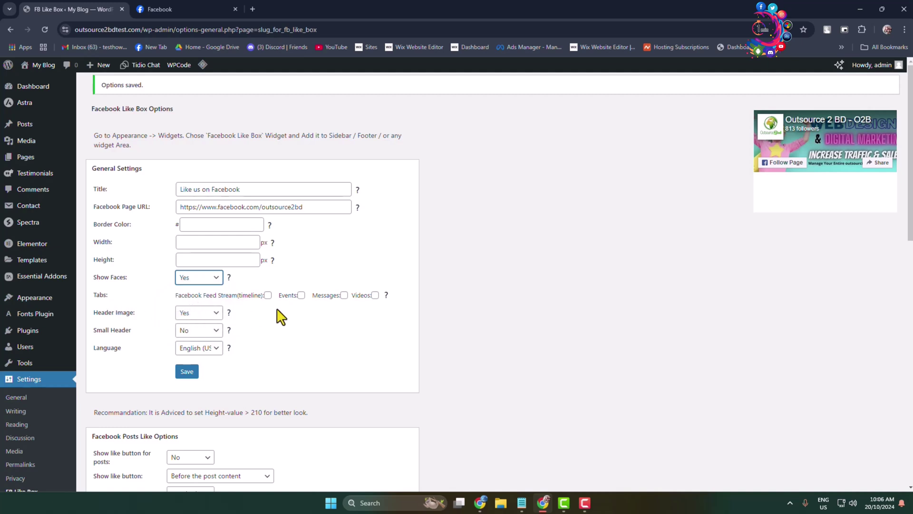
pyautogui.click(268, 294)
pyautogui.click(301, 294)
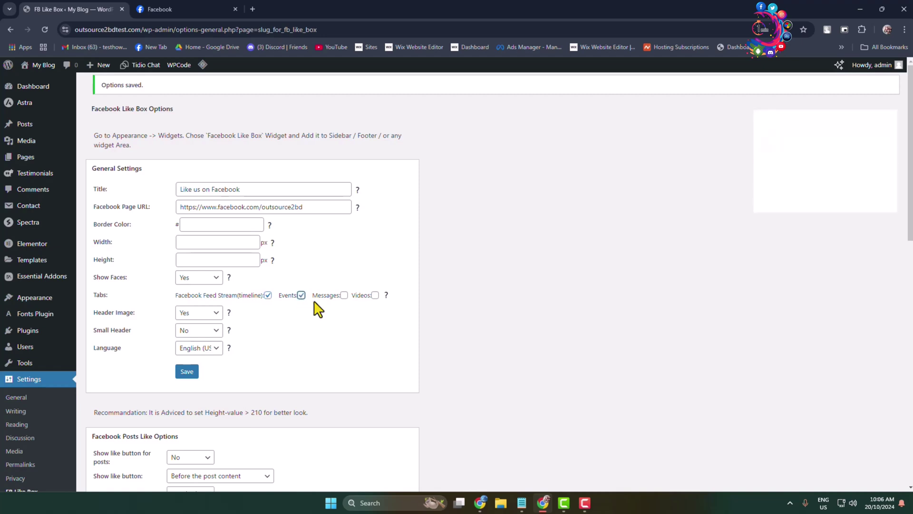
pyautogui.click(344, 296)
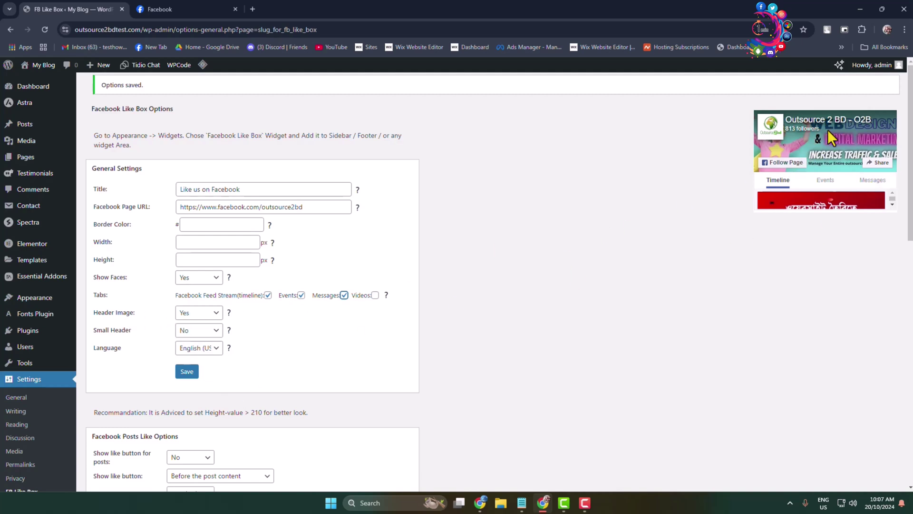
# Step: Keep Header Image at Yes and leave Small Header at No after trying Yes
pyautogui.click(186, 315)
pyautogui.click(283, 326)
pyautogui.click(183, 333)
pyautogui.click(194, 345)
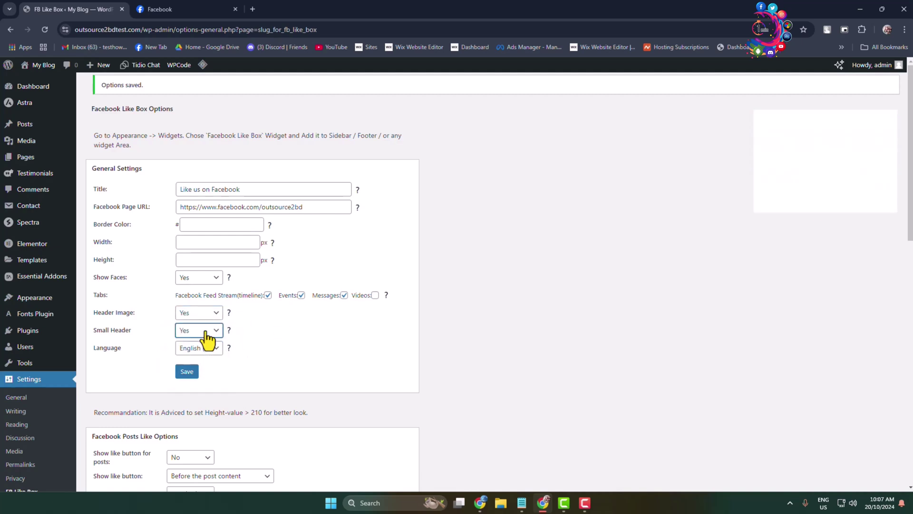
pyautogui.click(193, 331)
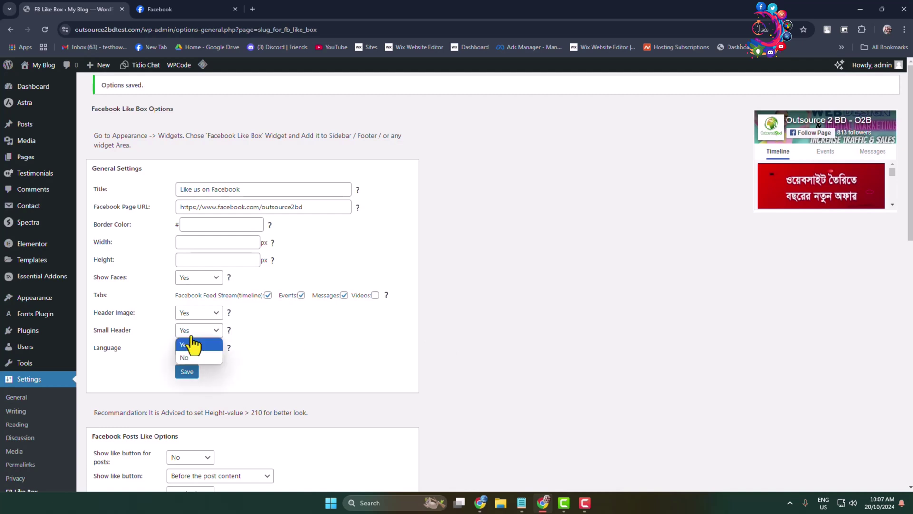
pyautogui.click(187, 357)
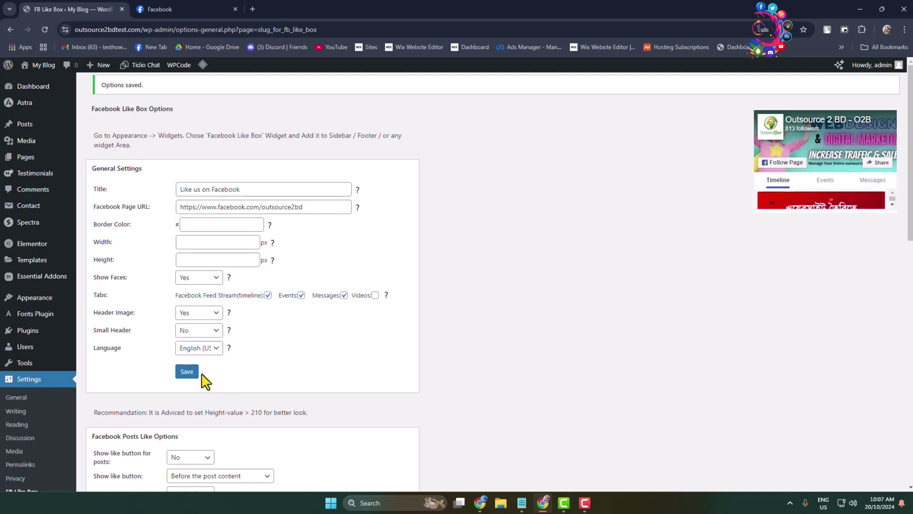
# Step: Set Show like button for posts to No
pyautogui.scroll(-5, 205, 377)
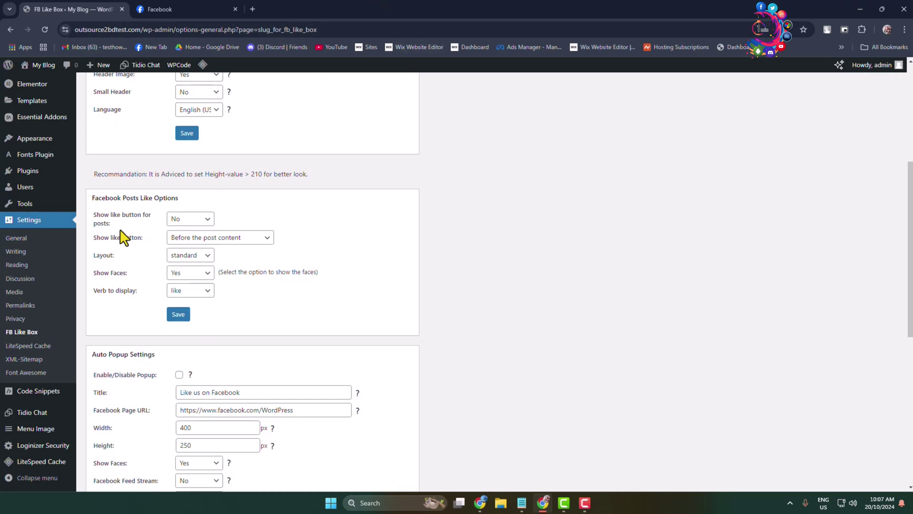
pyautogui.click(202, 219)
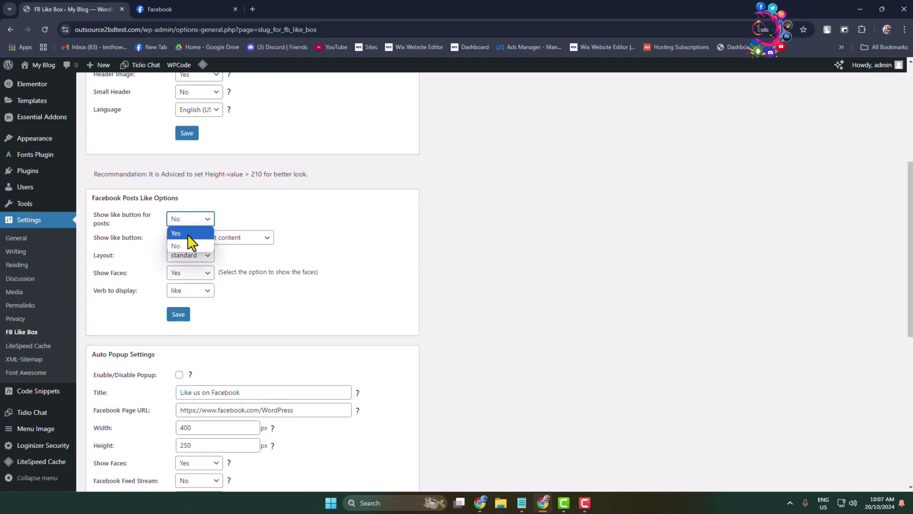
pyautogui.click(191, 241)
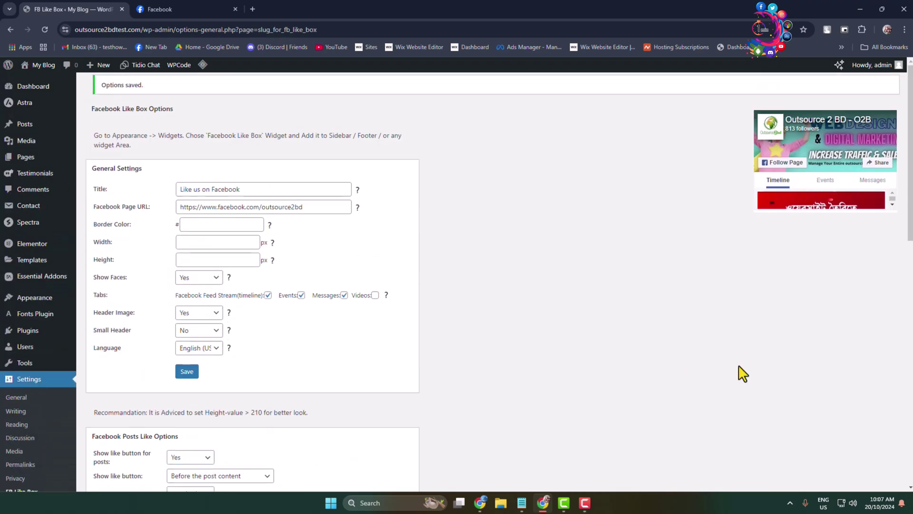
# Step: Save the Facebook Posts Like options and scroll down to the Shortcode section
pyautogui.scroll(-5, 760, 190)
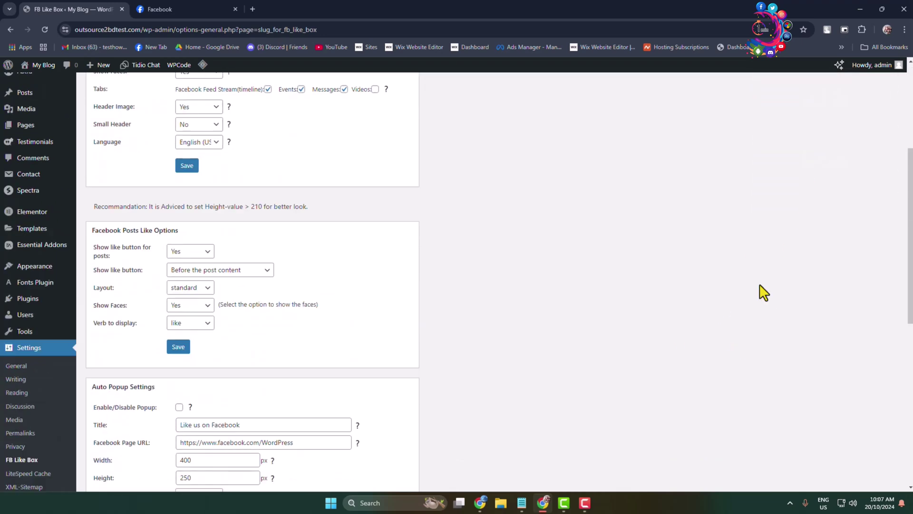
pyautogui.scroll(-4, 336, 351)
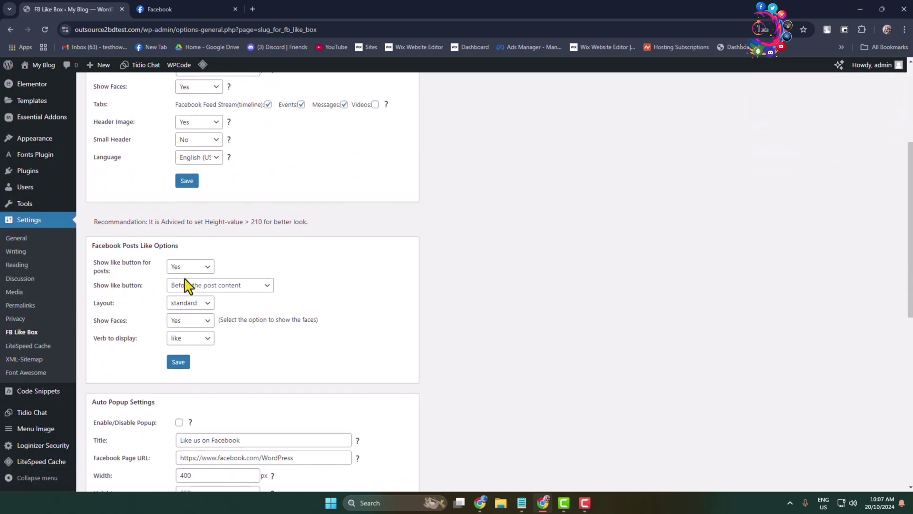
pyautogui.scroll(-6, 342, 341)
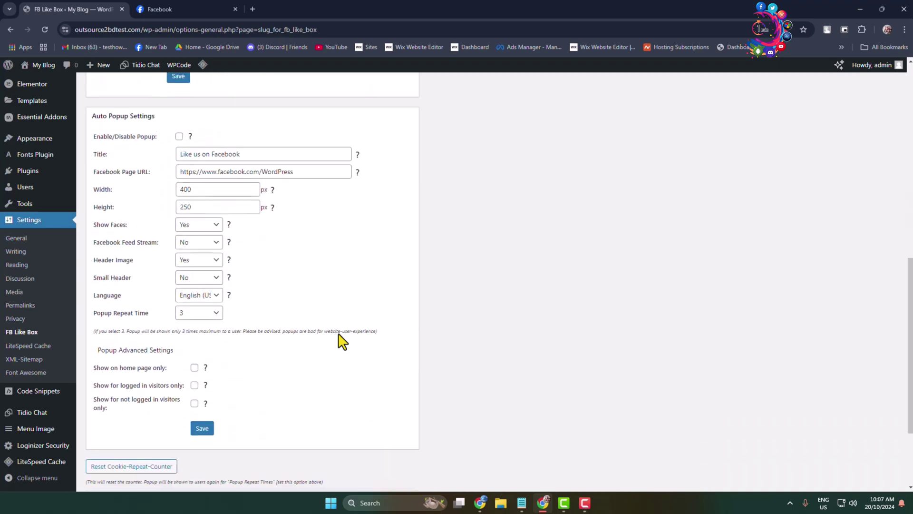
pyautogui.scroll(-3, 219, 356)
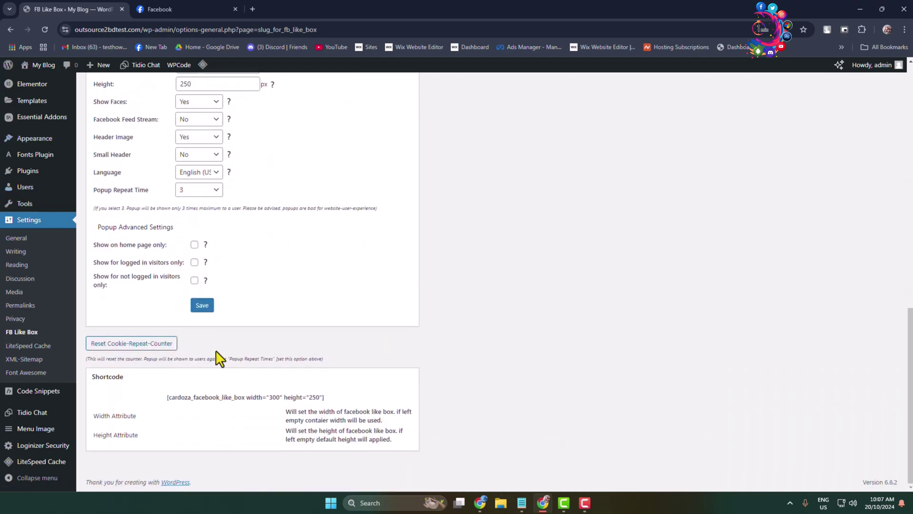
pyautogui.scroll(2, 265, 245)
pyautogui.scroll(-2, 281, 263)
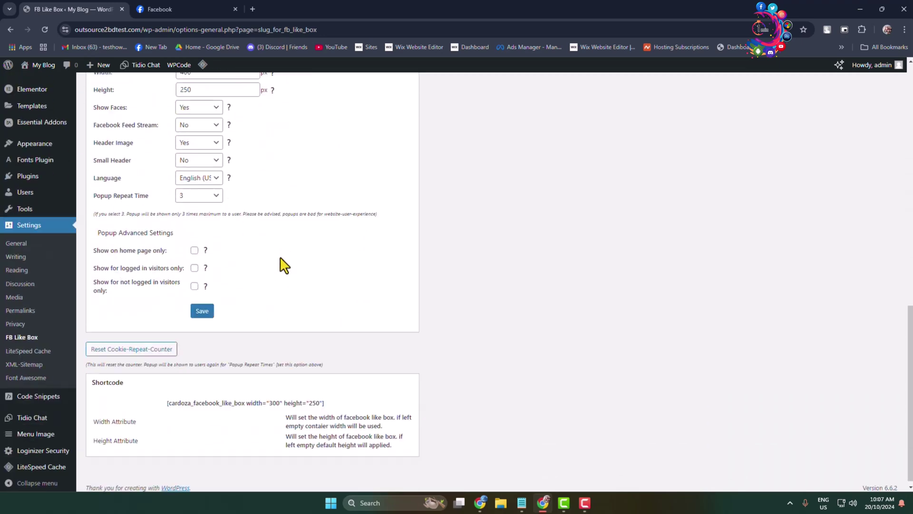
pyautogui.scroll(15, 579, 429)
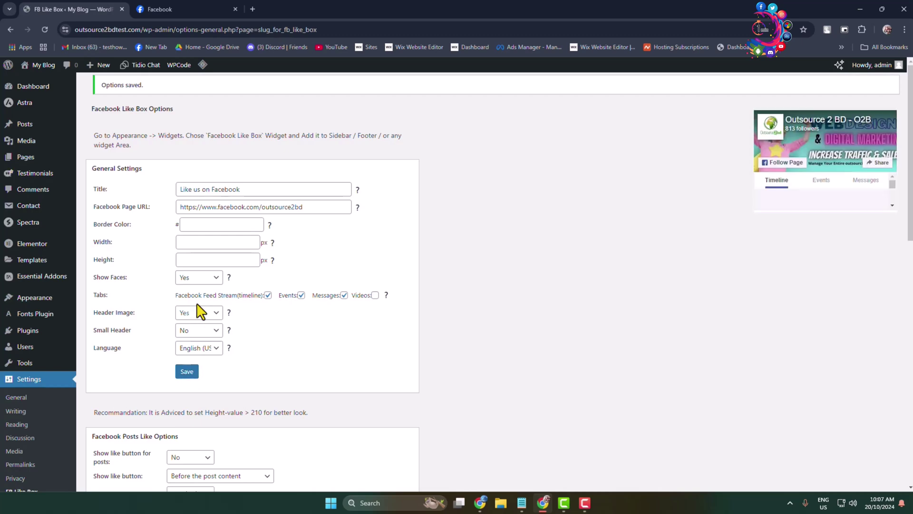
pyautogui.scroll(-6, 197, 311)
pyautogui.click(178, 268)
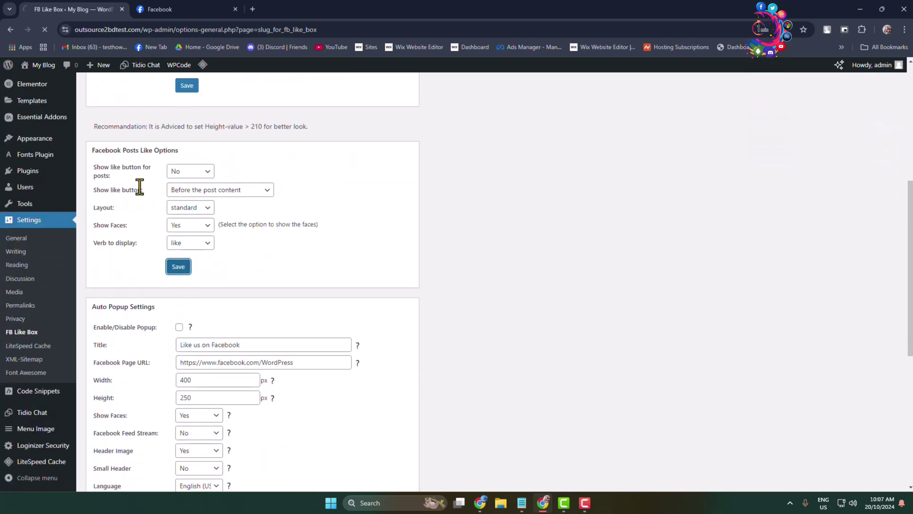
pyautogui.scroll(-12, 260, 260)
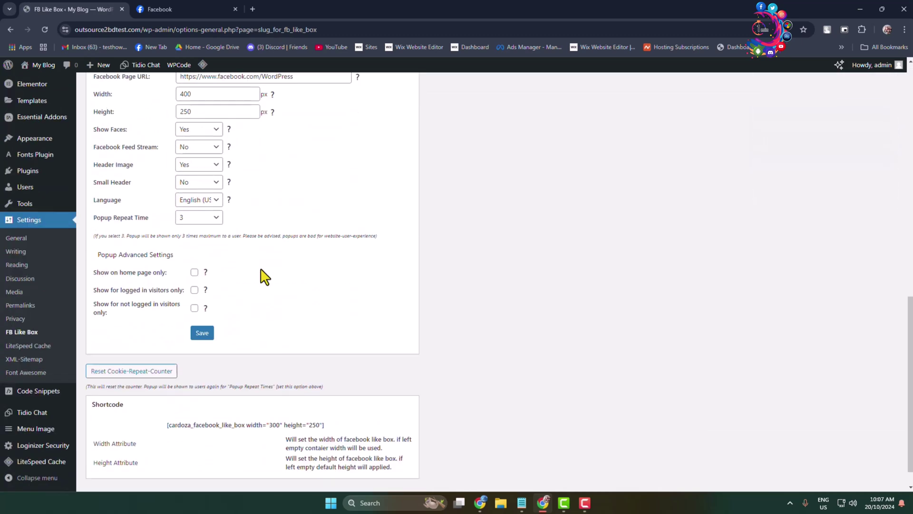
pyautogui.scroll(-1, 380, 323)
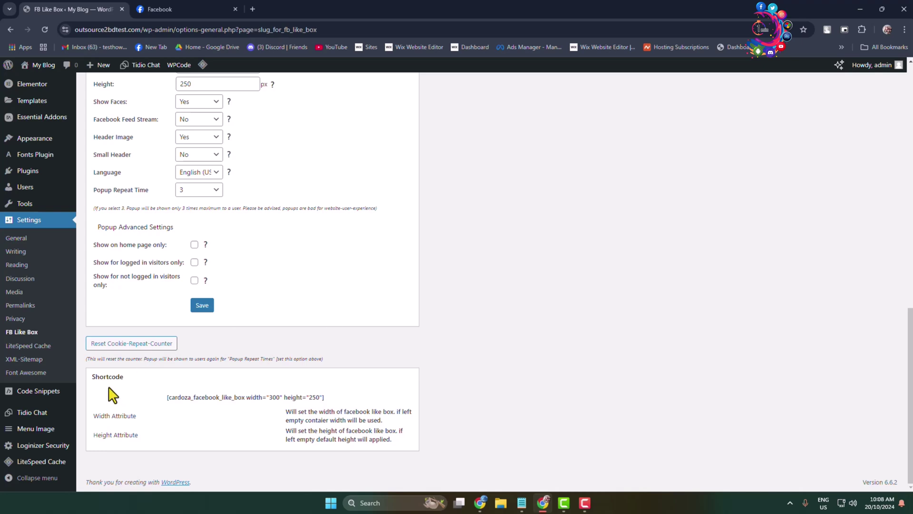
# Step: Copy the [cardoza_facebook_like_box width="300" height="250"] shortcode from the settings page
pyautogui.moveTo(160, 399)
pyautogui.mouseDown()
pyautogui.moveTo(342, 395)
pyautogui.moveTo(332, 407)
pyautogui.moveTo(295, 397)
pyautogui.moveTo(164, 403)
pyautogui.mouseUp()
pyautogui.rightClick(202, 399)
pyautogui.click(233, 299)
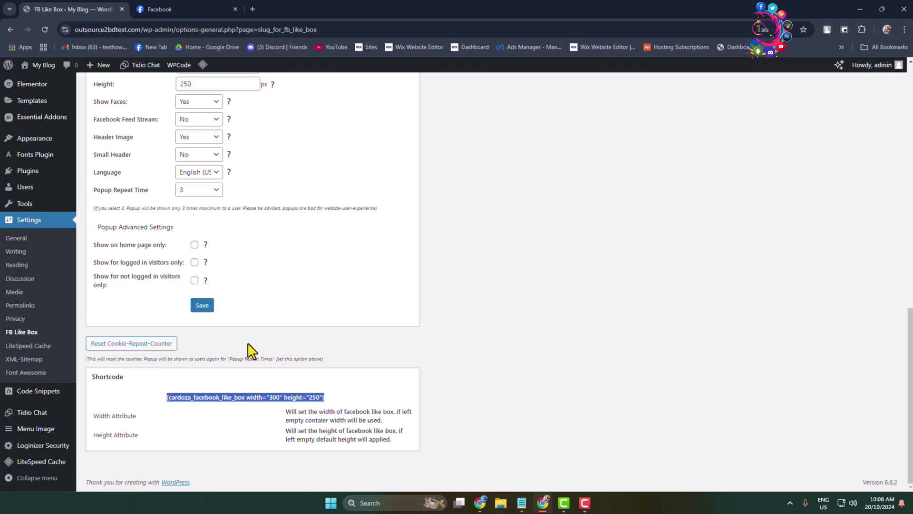
pyautogui.scroll(15, 33, 115)
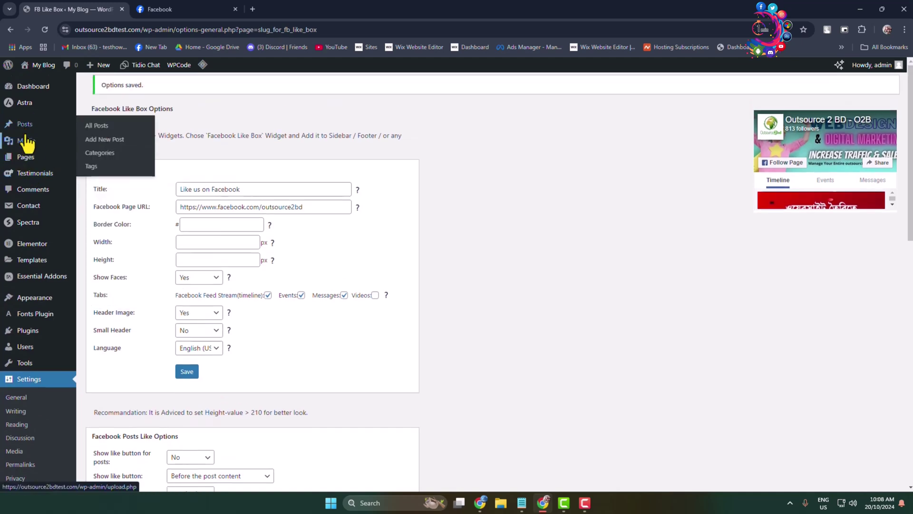
# Step: Add a Shortcode block with the pasted like box shortcode to the untitled post and save
pyautogui.click(26, 125)
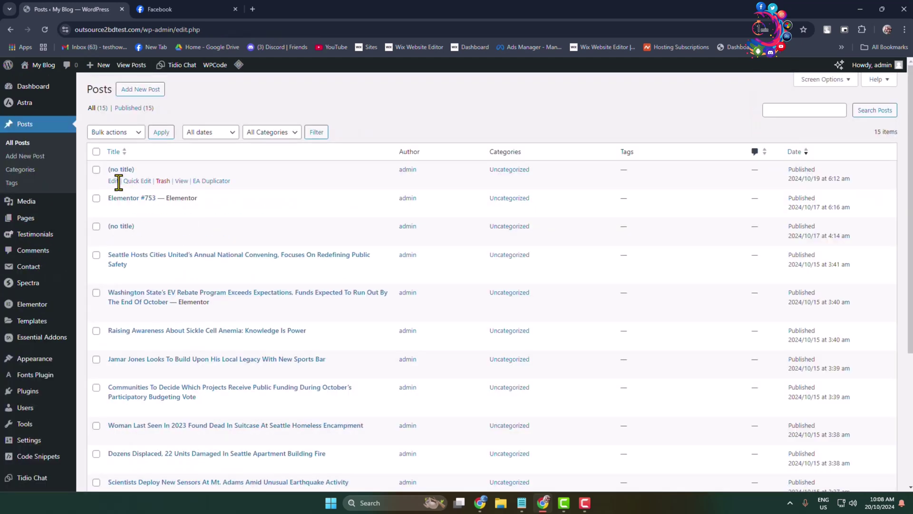
pyautogui.click(114, 181)
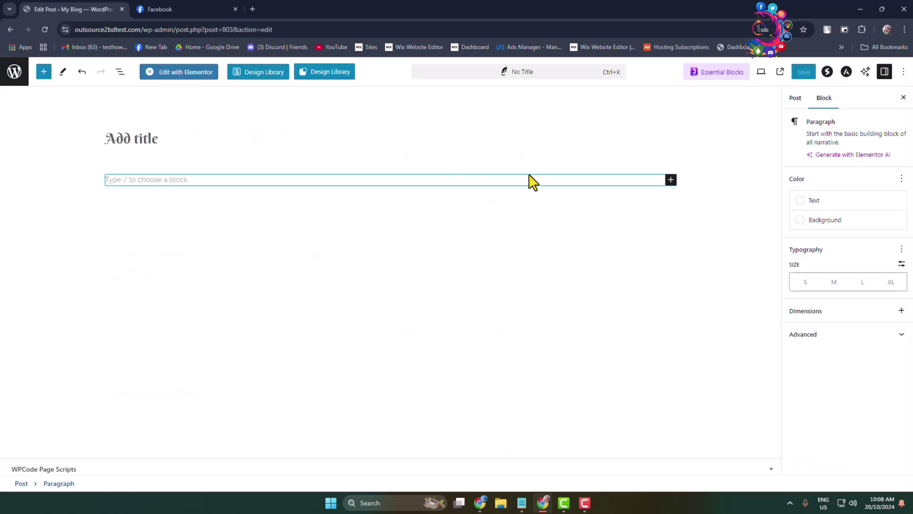
pyautogui.click(671, 180)
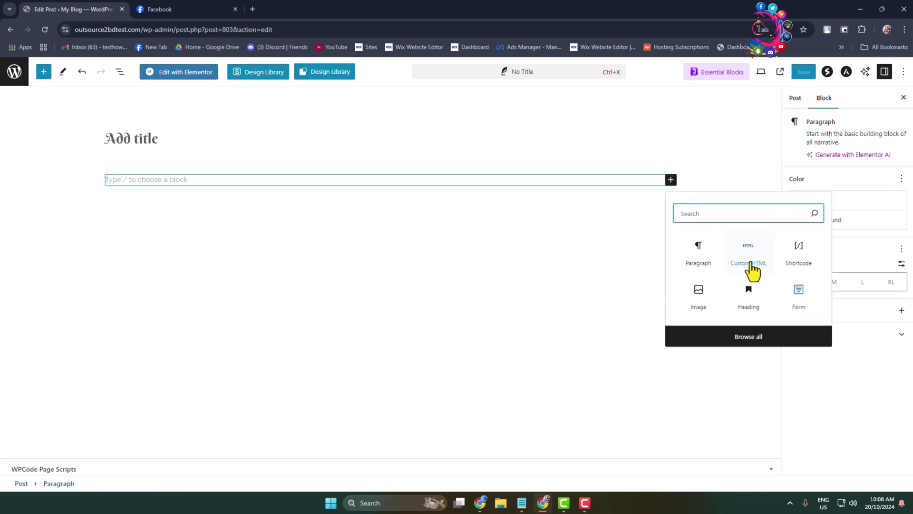
pyautogui.click(798, 254)
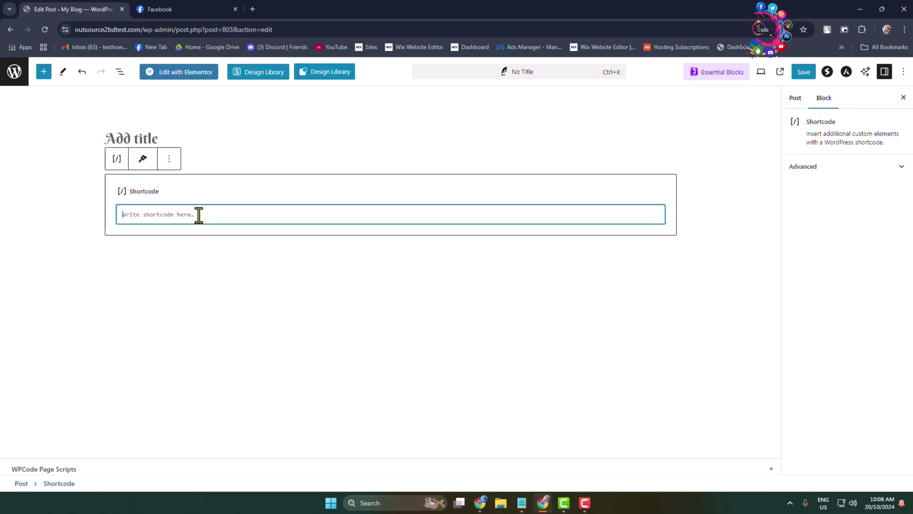
pyautogui.hotkey('ctrl', 'v')
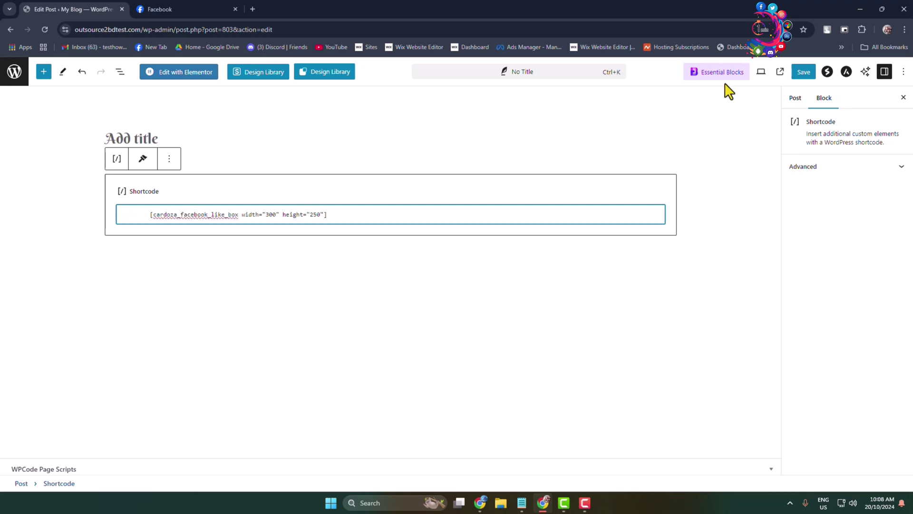
pyautogui.click(803, 73)
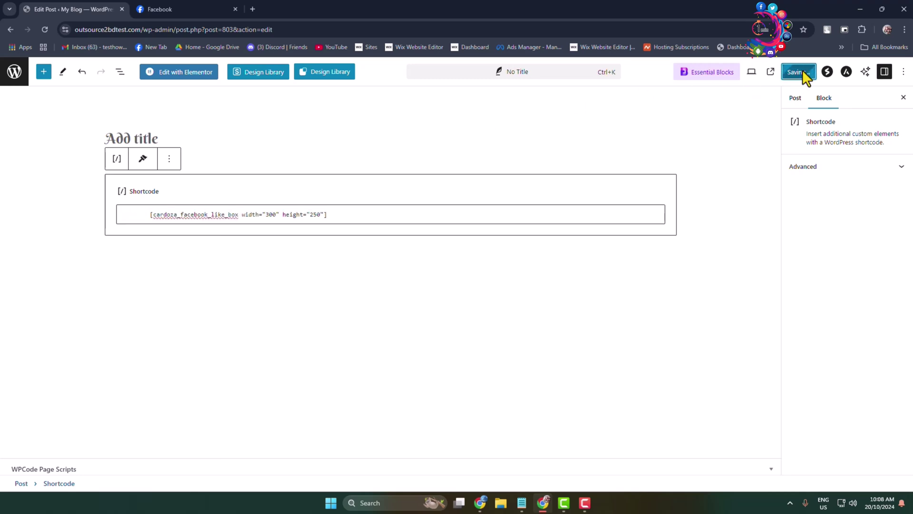
# Step: View the published post in a new tab to check the Outsource 2 BD Facebook embed
pyautogui.rightClick(86, 470)
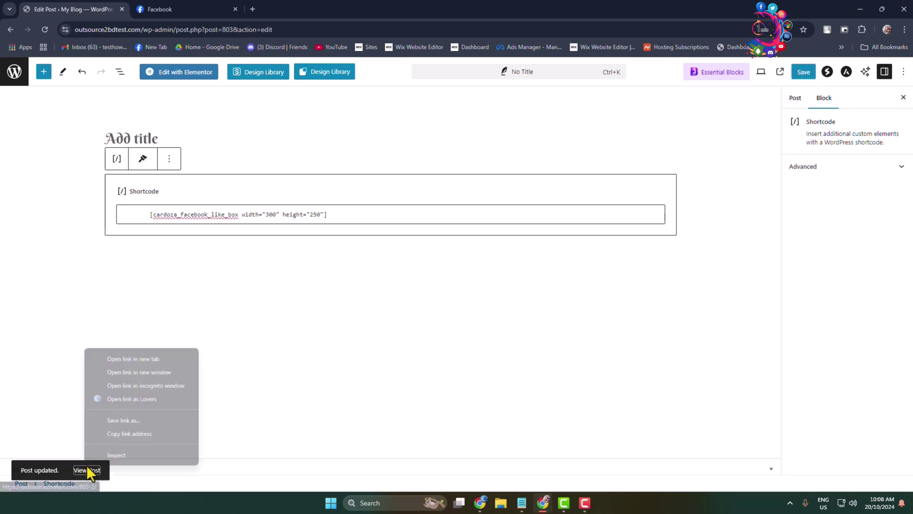
pyautogui.click(133, 363)
pyautogui.click(206, 7)
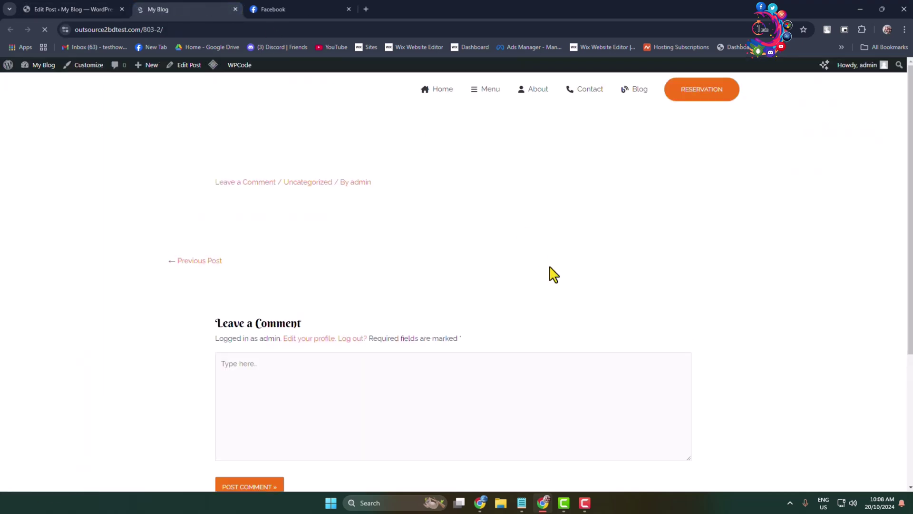
pyautogui.scroll(-2, 551, 273)
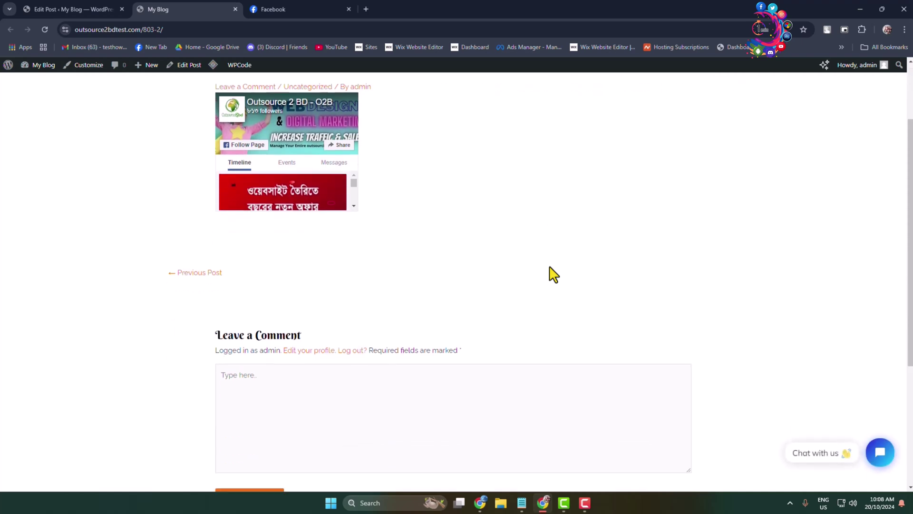
pyautogui.scroll(1, 476, 272)
pyautogui.scroll(1, 380, 266)
pyautogui.scroll(-1, 310, 265)
pyautogui.scroll(-2, 310, 249)
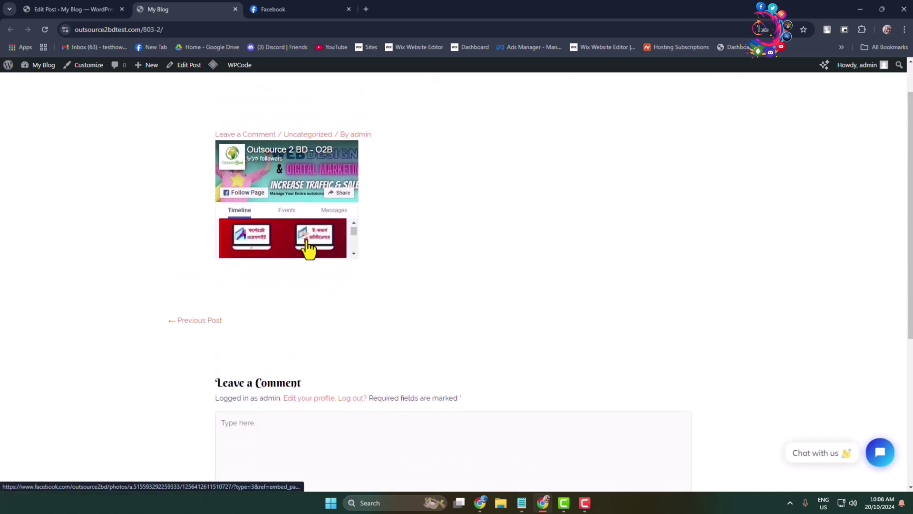
pyautogui.scroll(-4, 307, 248)
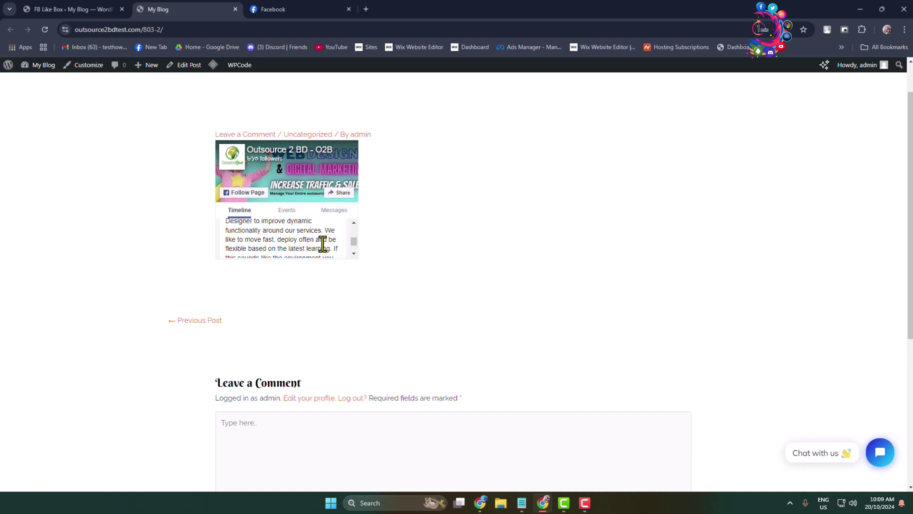
pyautogui.click(74, 16)
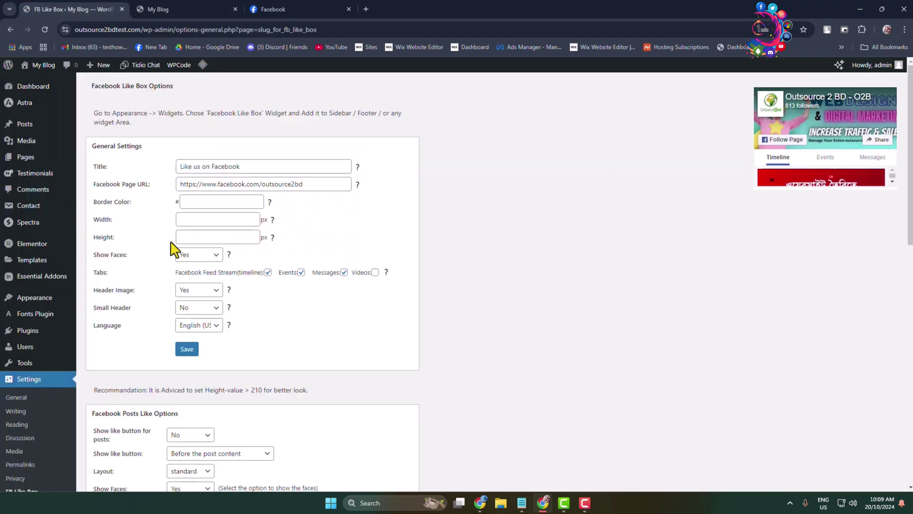
# Step: Enter 800 in the like box Height field and save the Facebook Like Box options
pyautogui.click(217, 238)
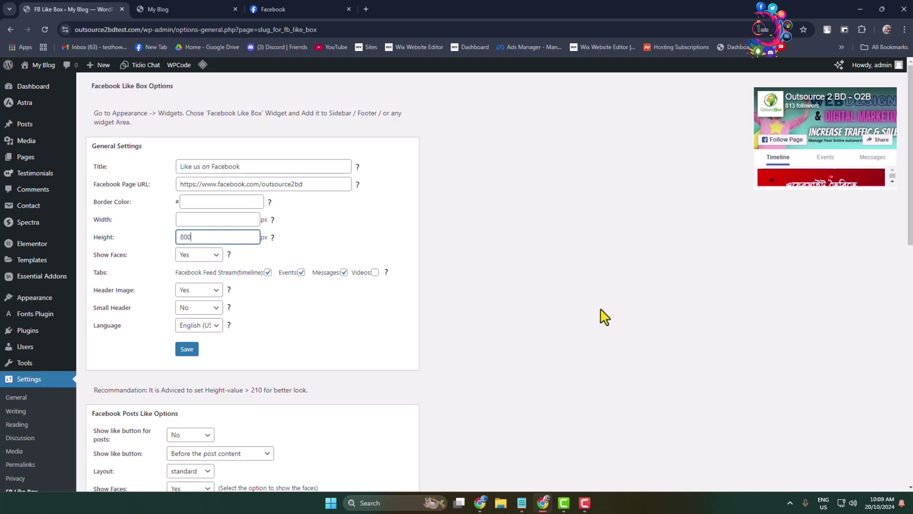
pyautogui.click(191, 350)
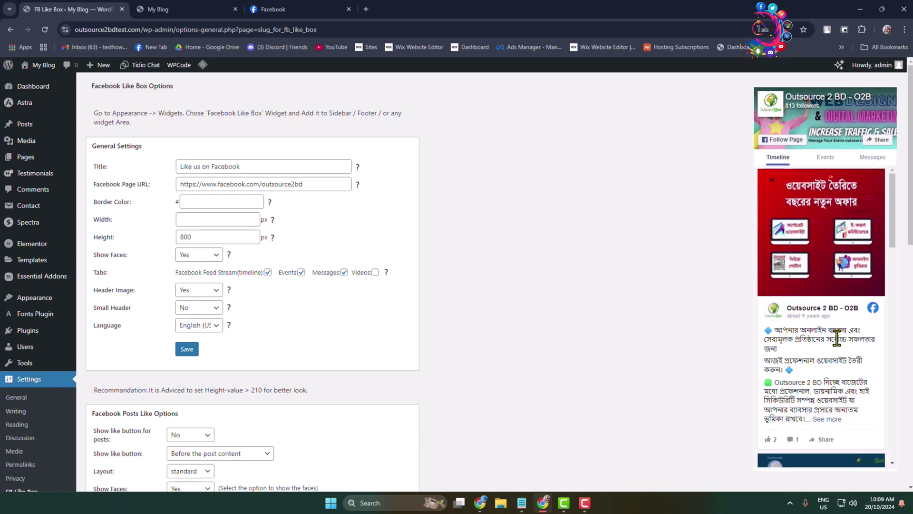
pyautogui.scroll(-1, 836, 338)
pyautogui.click(191, 351)
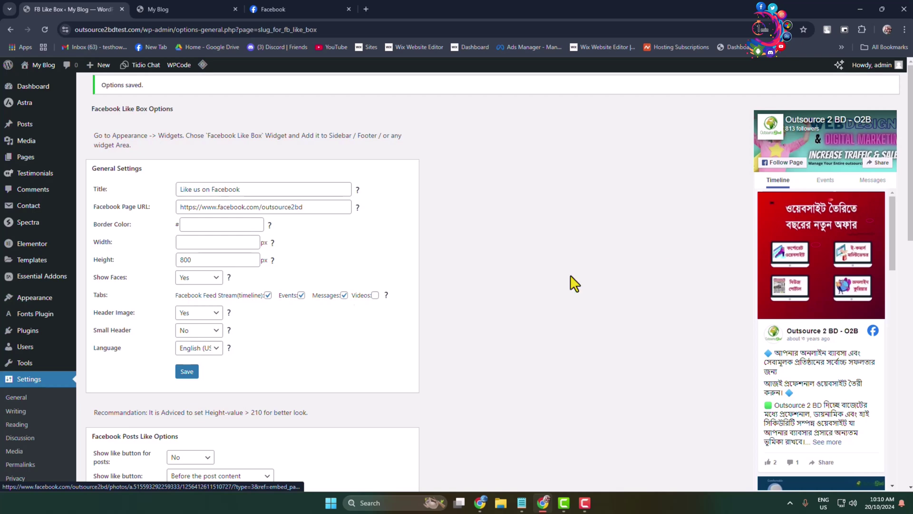
pyautogui.moveTo(68, 304)
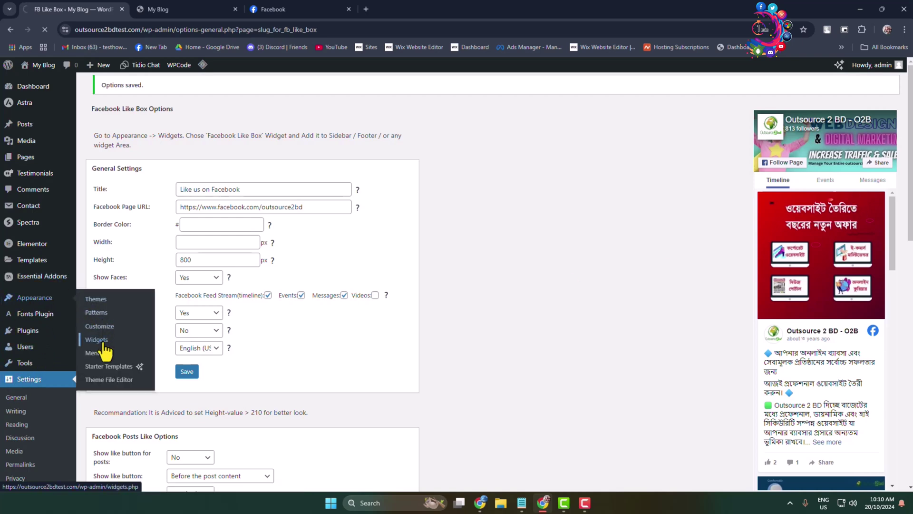
# Step: Append a Shortcode block to the end of the Main Sidebar widgets
pyautogui.scroll(-6, 476, 247)
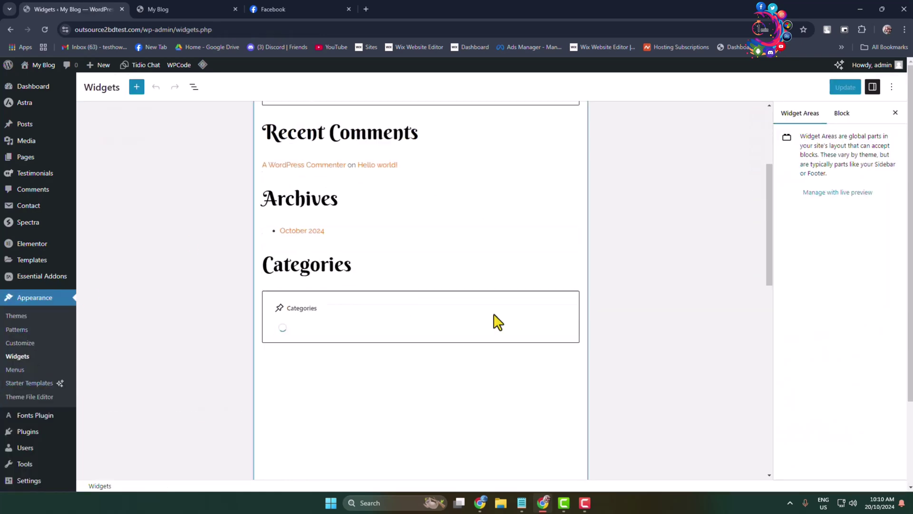
pyautogui.scroll(-5, 481, 339)
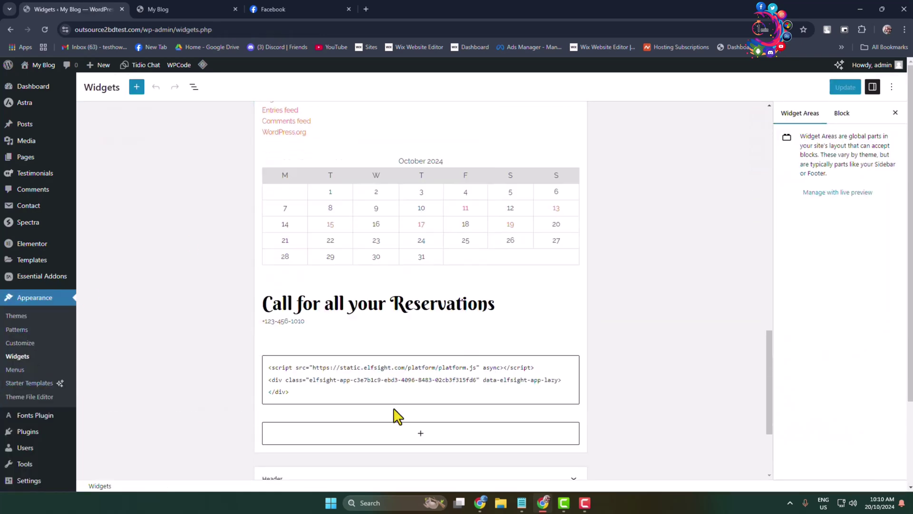
pyautogui.scroll(-3, 361, 434)
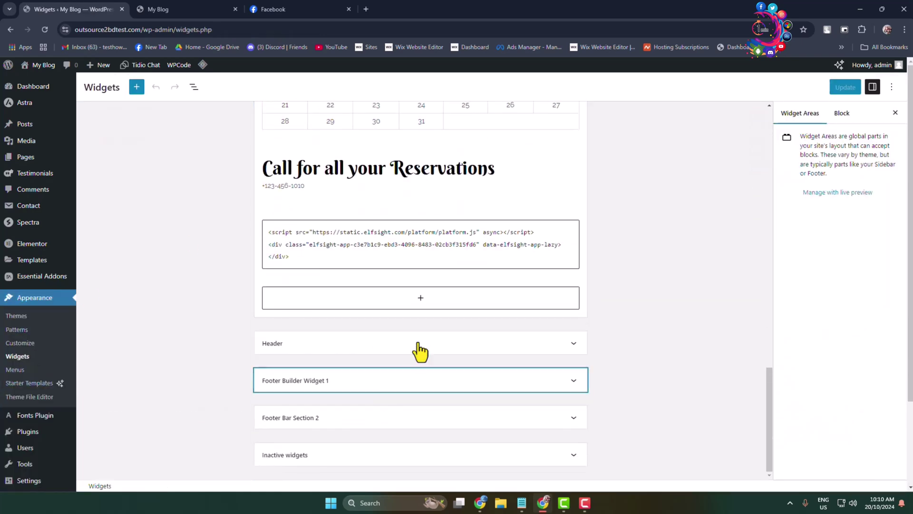
pyautogui.click(420, 298)
pyautogui.click(480, 381)
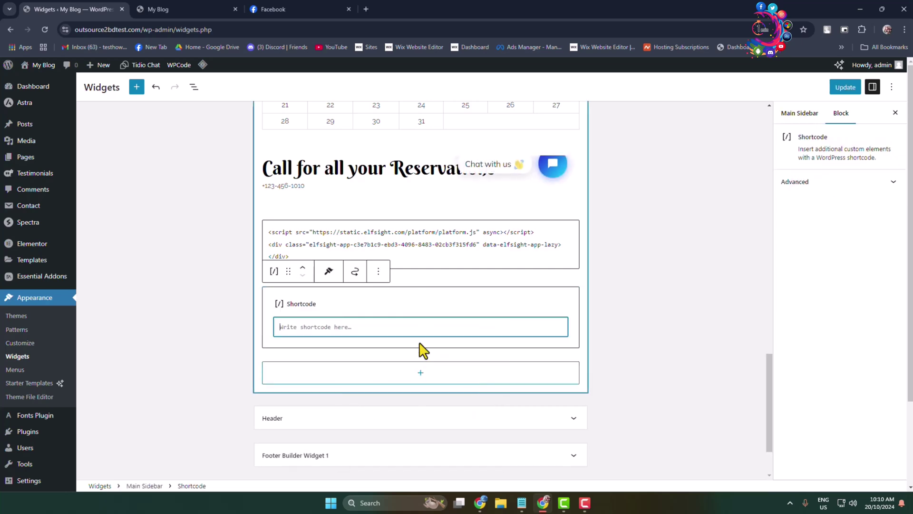
# Step: Fill the block with [cardoza_facebook_like_box width="300" height="250"], replacing a wrongly pasted URL, and update the widgets
pyautogui.hotkey('ctrl', 'v')
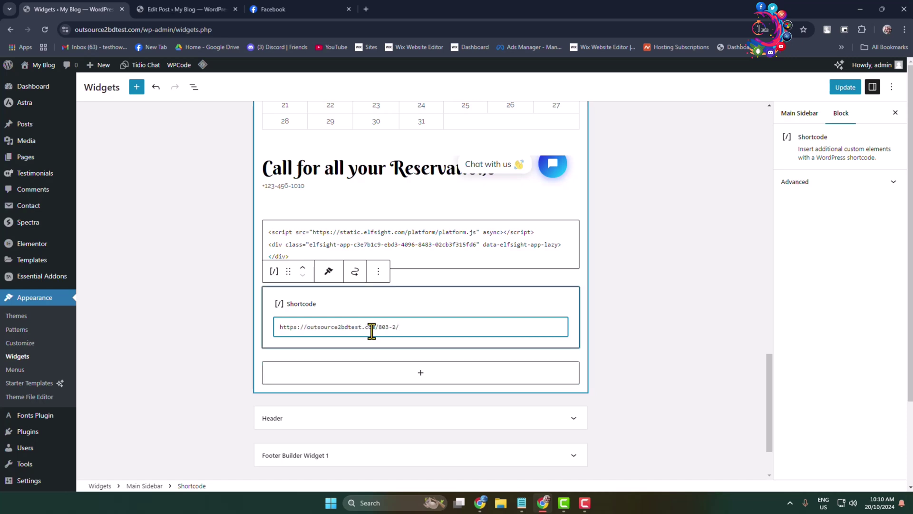
pyautogui.hotkey('ctrl', 'a')
pyautogui.hotkey('ctrl', 'v')
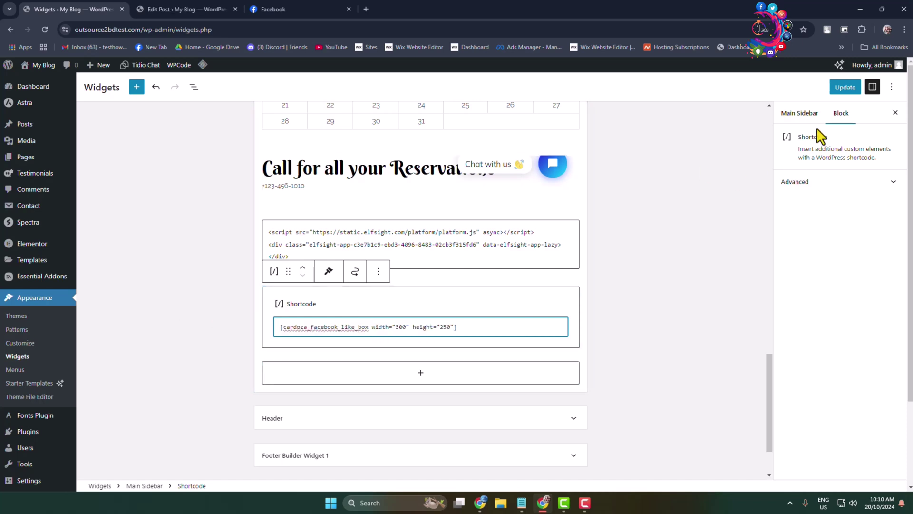
pyautogui.click(843, 89)
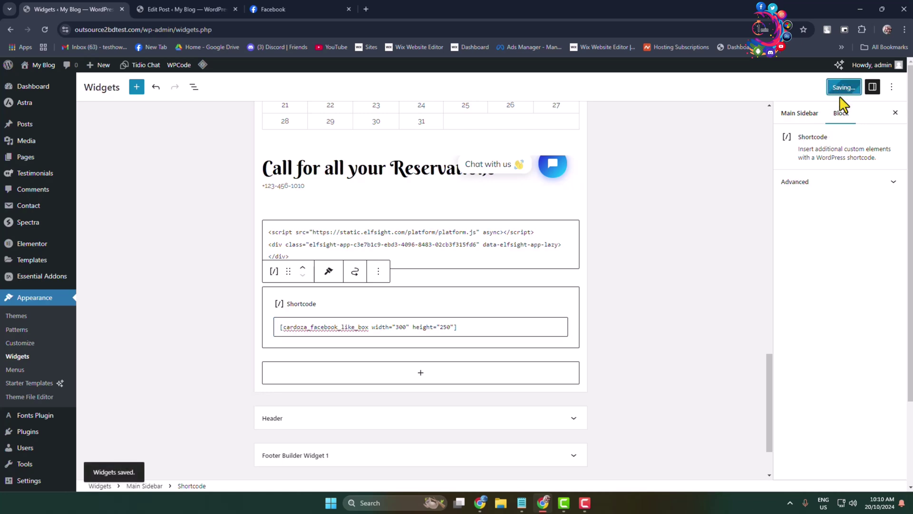